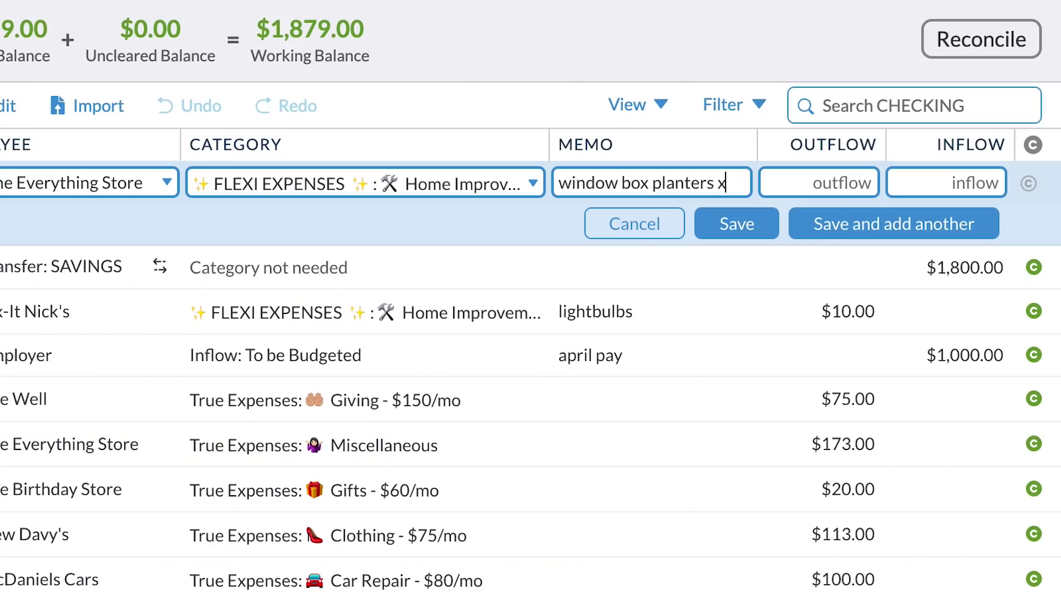
Step: Enter a $40 outflow for the window box planters transaction, mark it as cleared and save it
text(40)
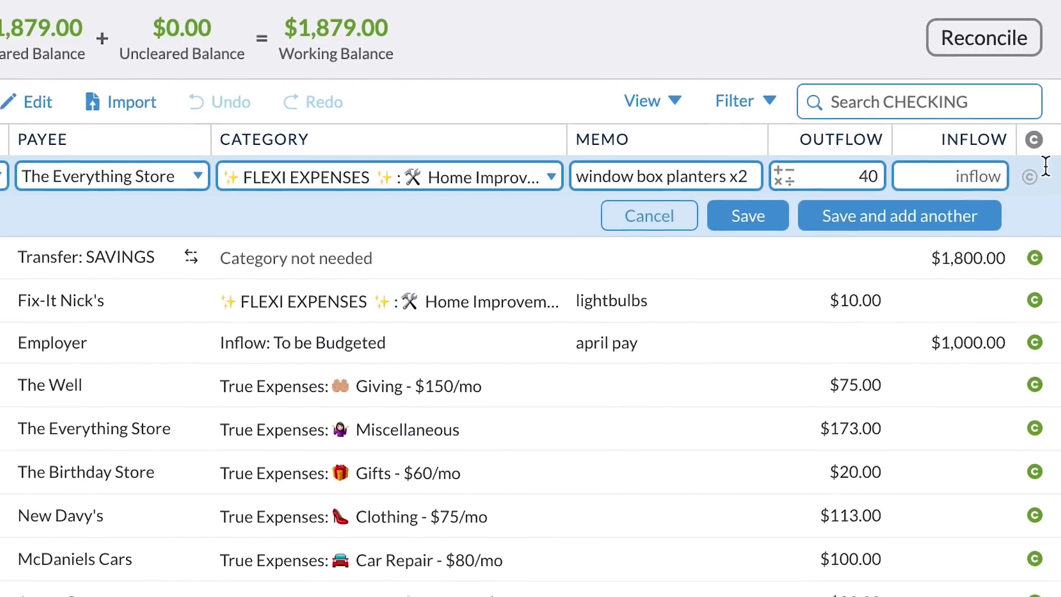
click(1029, 183)
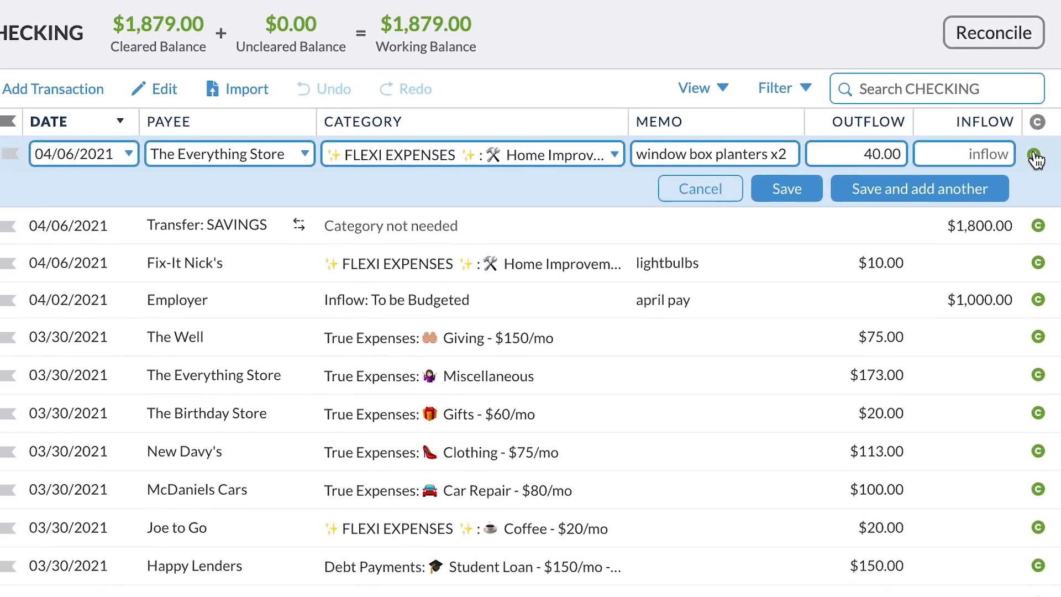
click(786, 188)
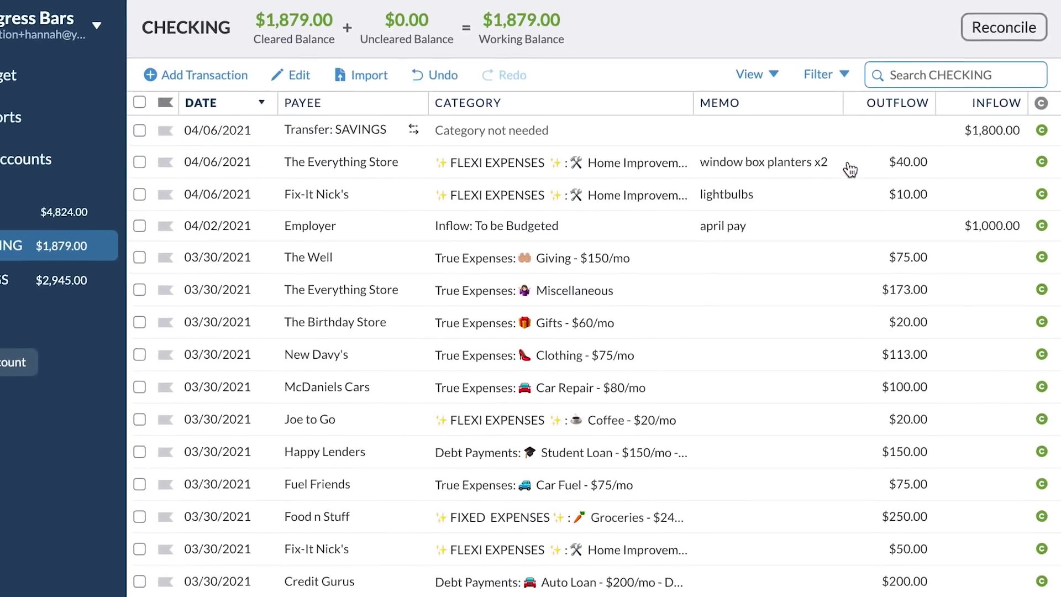
Step: In the April 2021 budget, cover the Home Improvement overspending with the Computer Replacement category from True Expenses
click(131, 70)
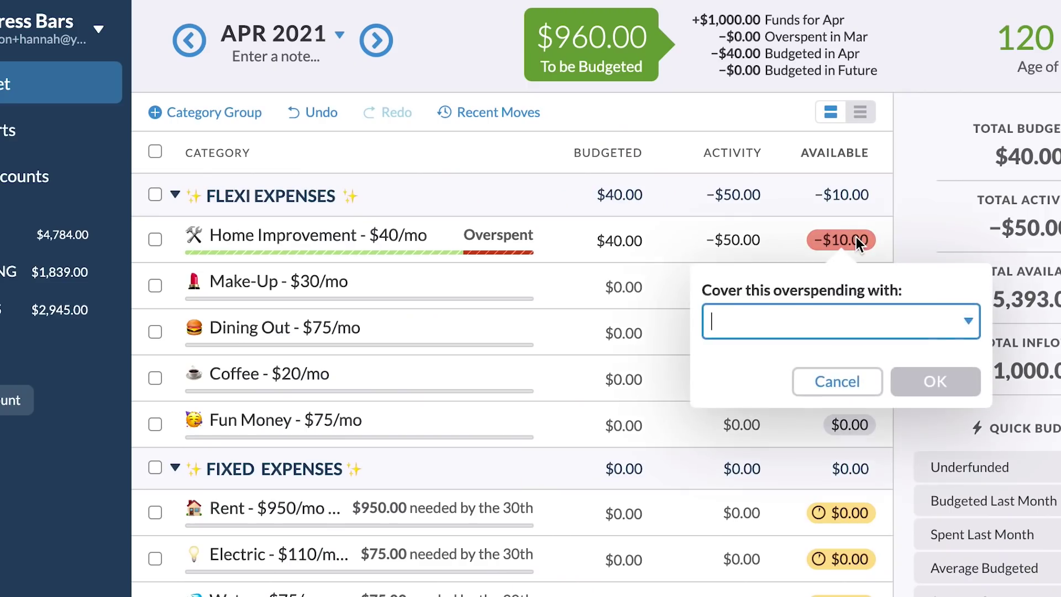
click(966, 323)
scroll(885, 484, down, 10)
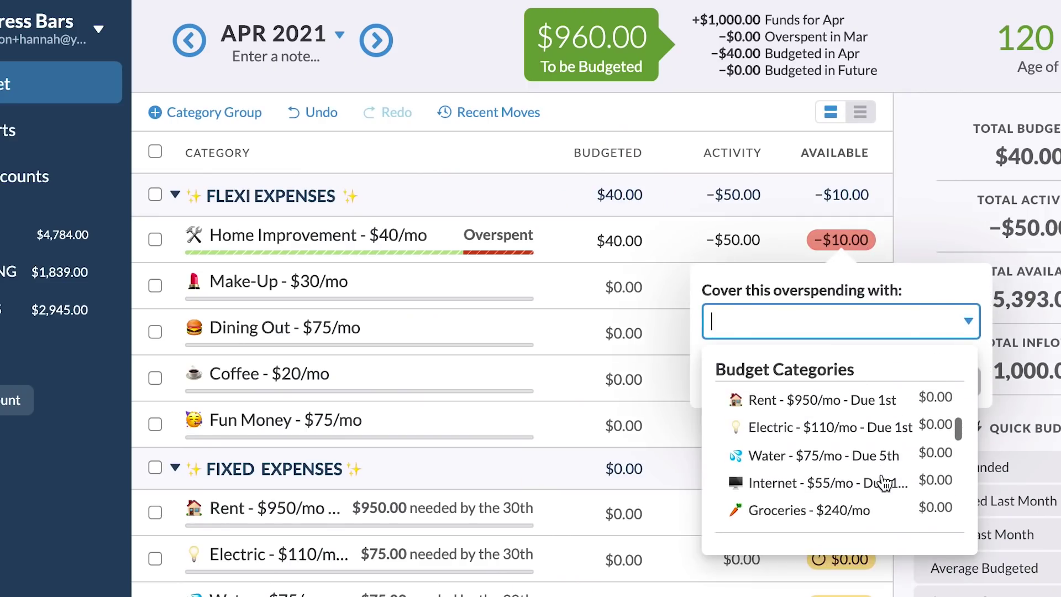
click(878, 460)
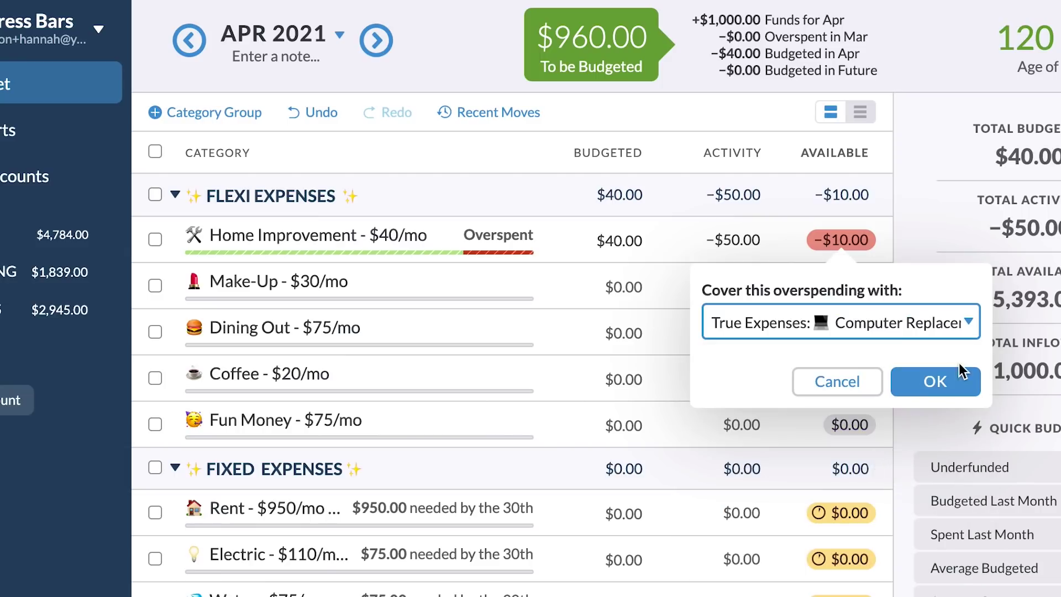
click(960, 383)
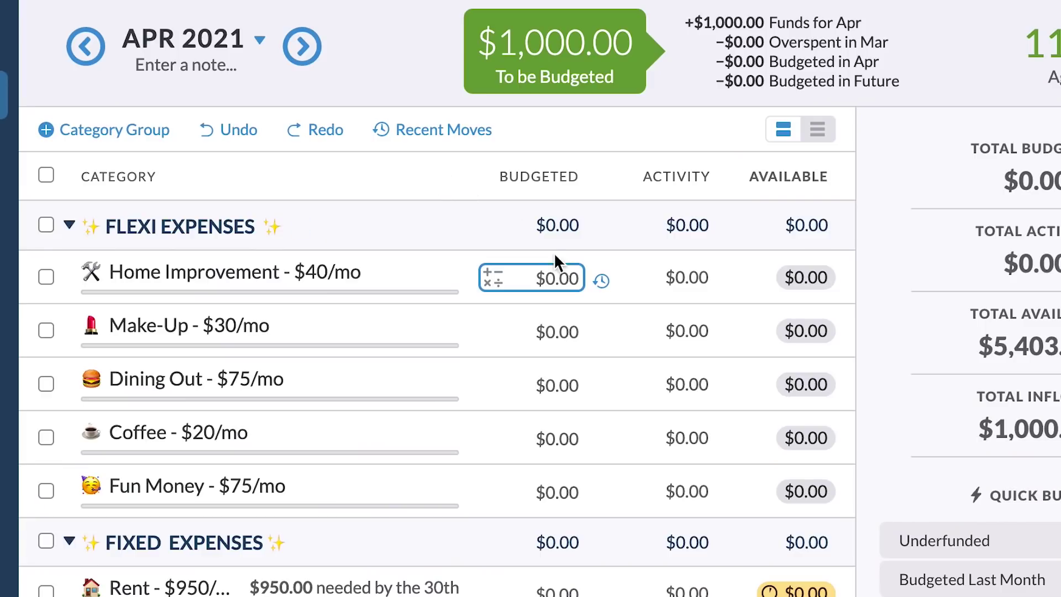
Step: Try entering a budgeted amount for the Home Improvement category
click(559, 277)
text(3)
key(Return)
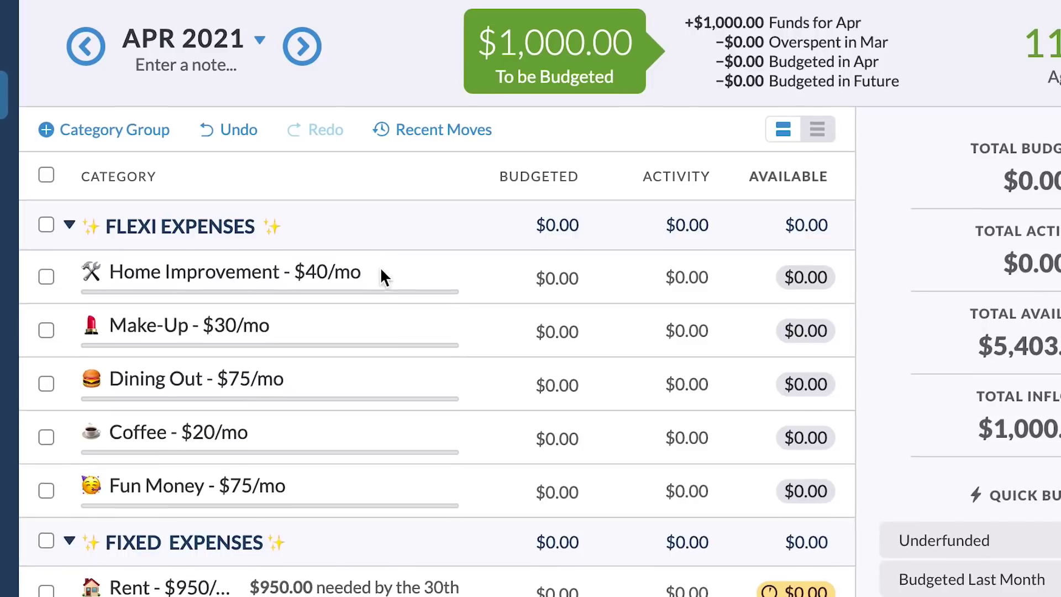
Step: Create a monthly Needed For Spending goal of $40 by the end of the month for Home Improvement
click(380, 271)
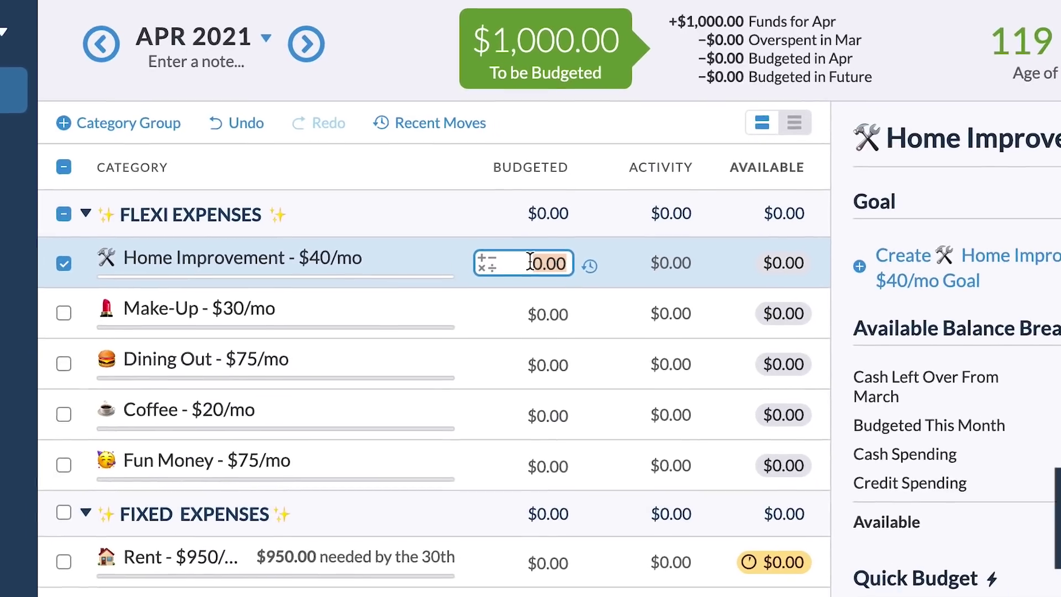
click(923, 266)
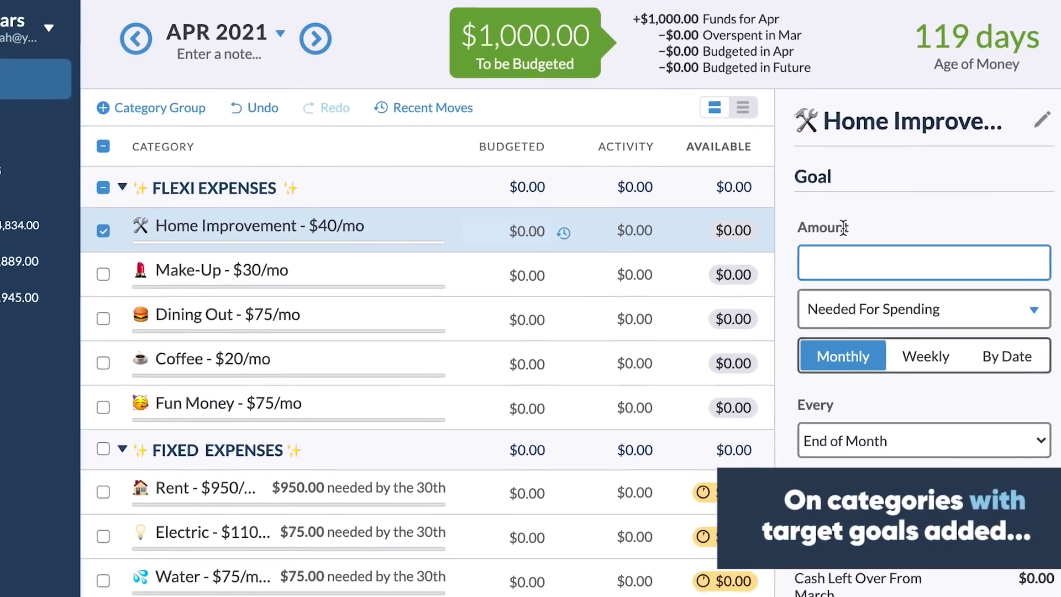
text(40)
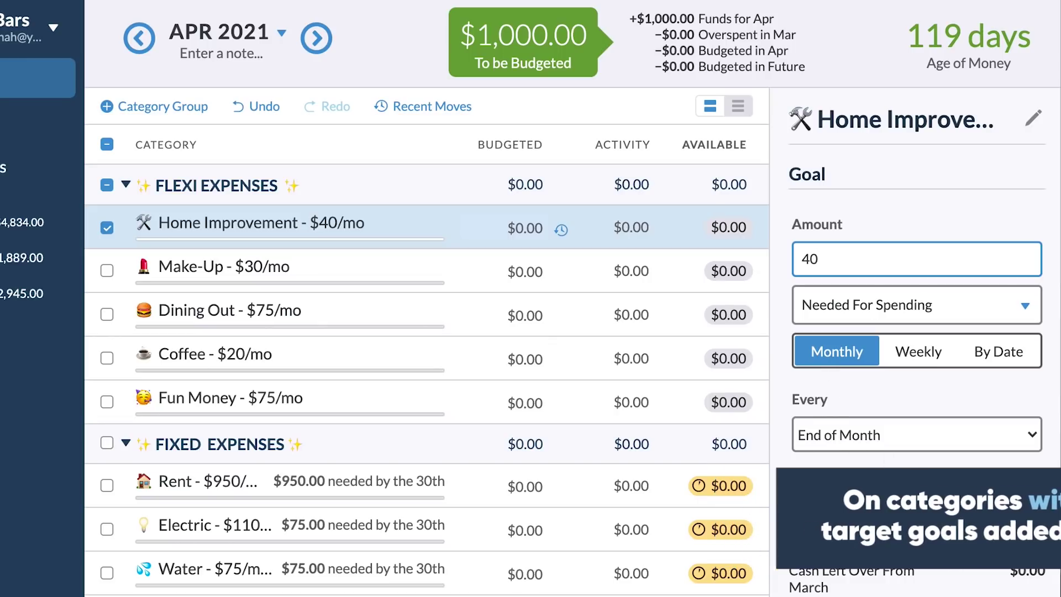
click(1002, 490)
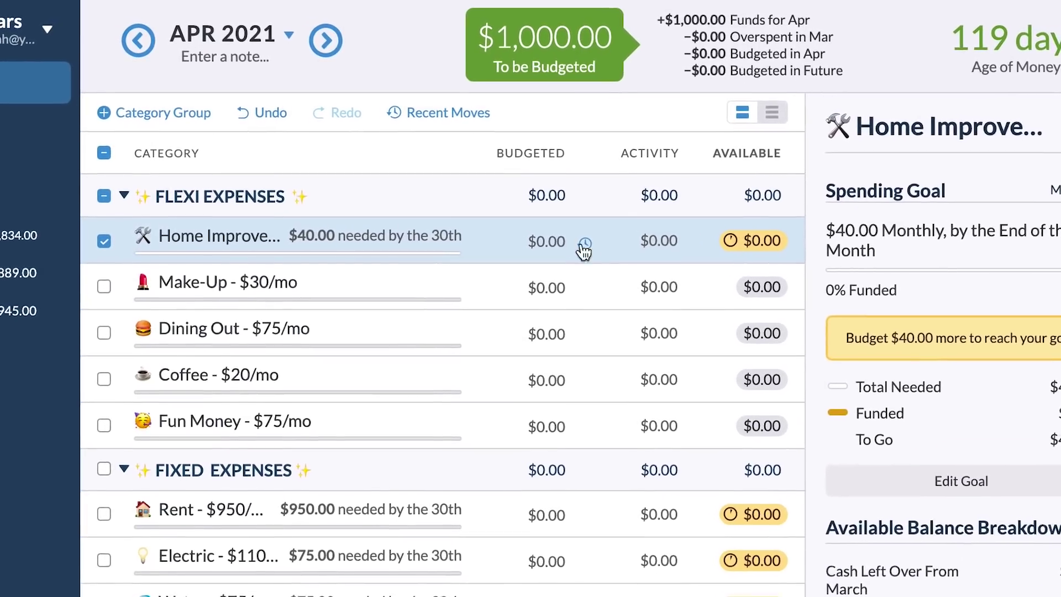
Step: Budget $20 for the Home Improvement category in April 2021
click(537, 229)
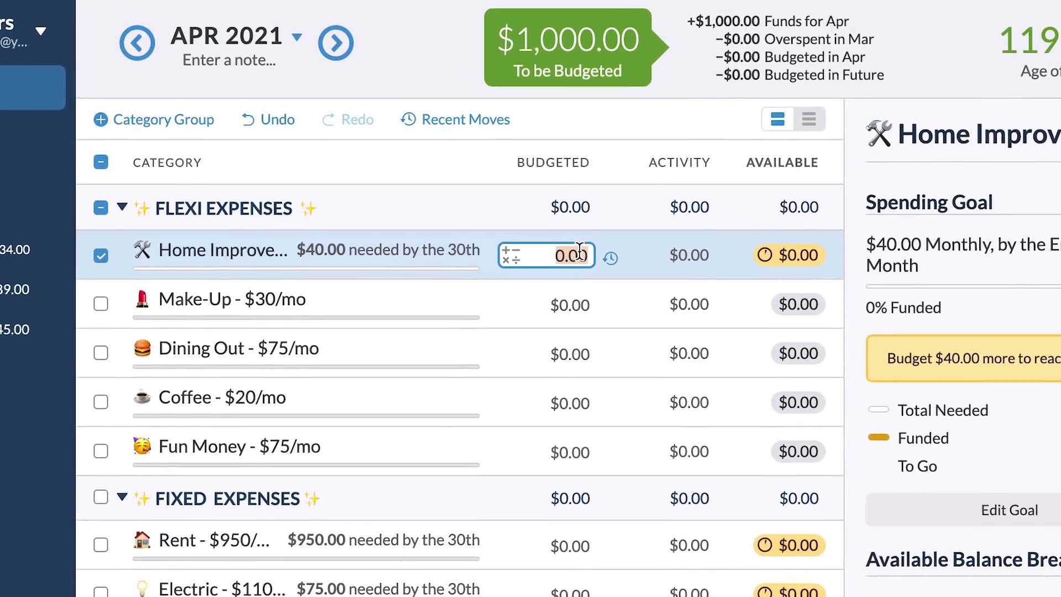
text(20)
key(Return)
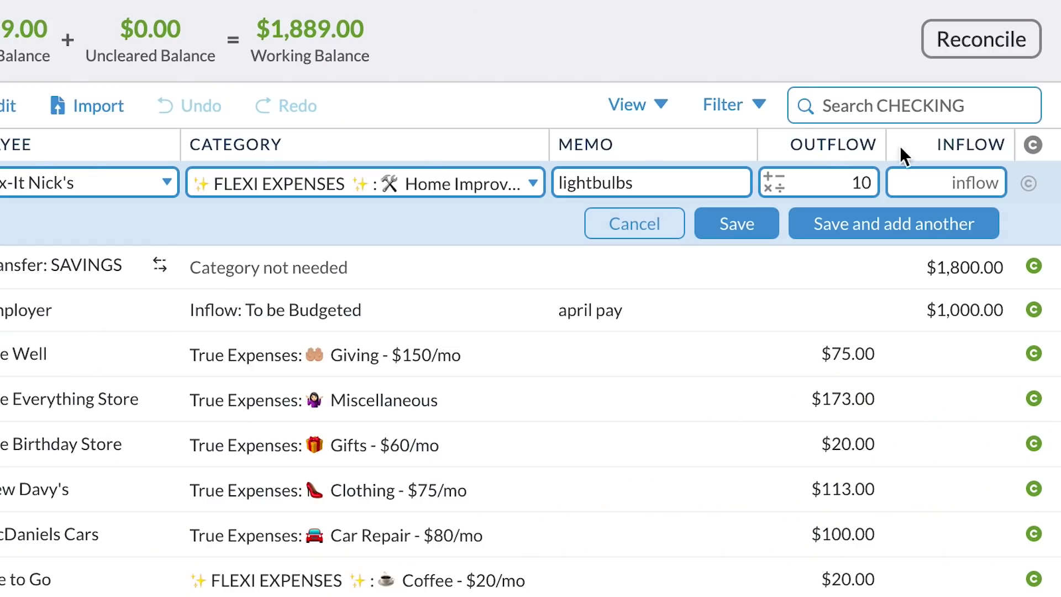
Step: Mark the $10 lightbulbs transaction as cleared, save it and return to the budget
click(1029, 183)
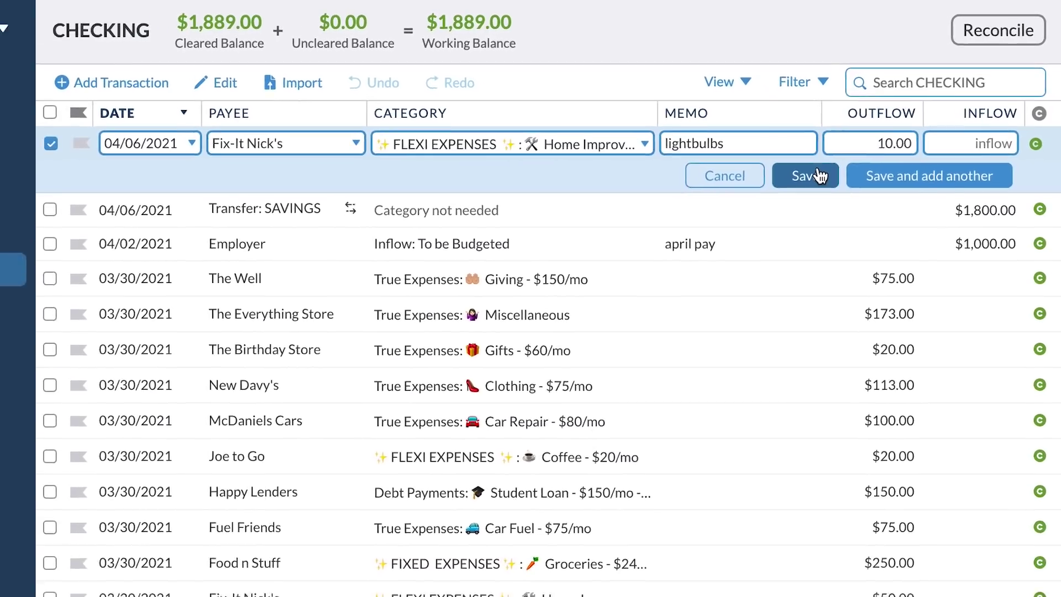
click(818, 176)
click(110, 71)
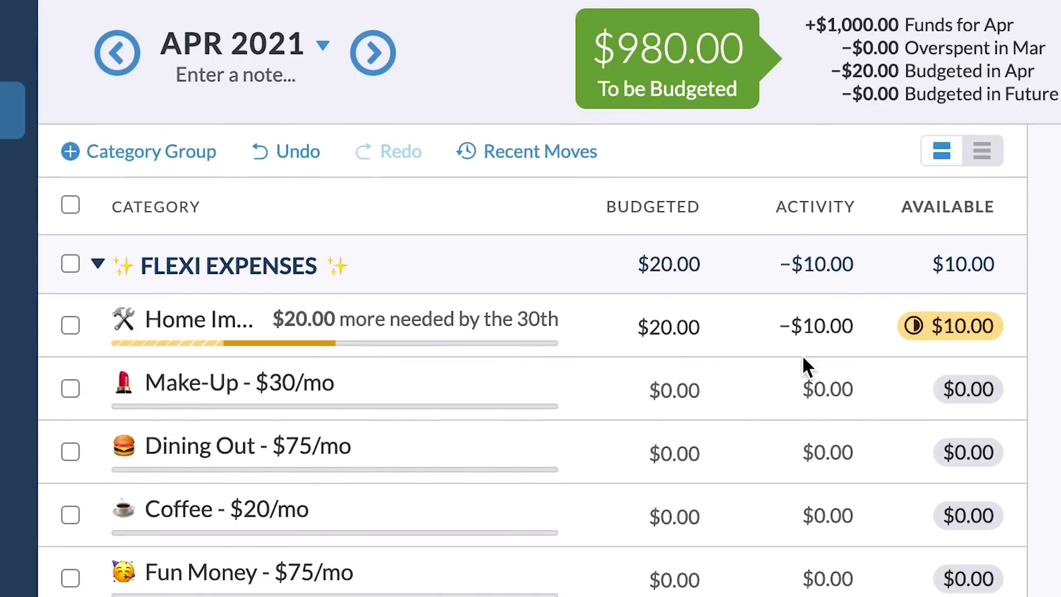
Step: Raise the budgeted amount for Home Improvement to $40 to fund its goal fully
click(709, 341)
text(4)
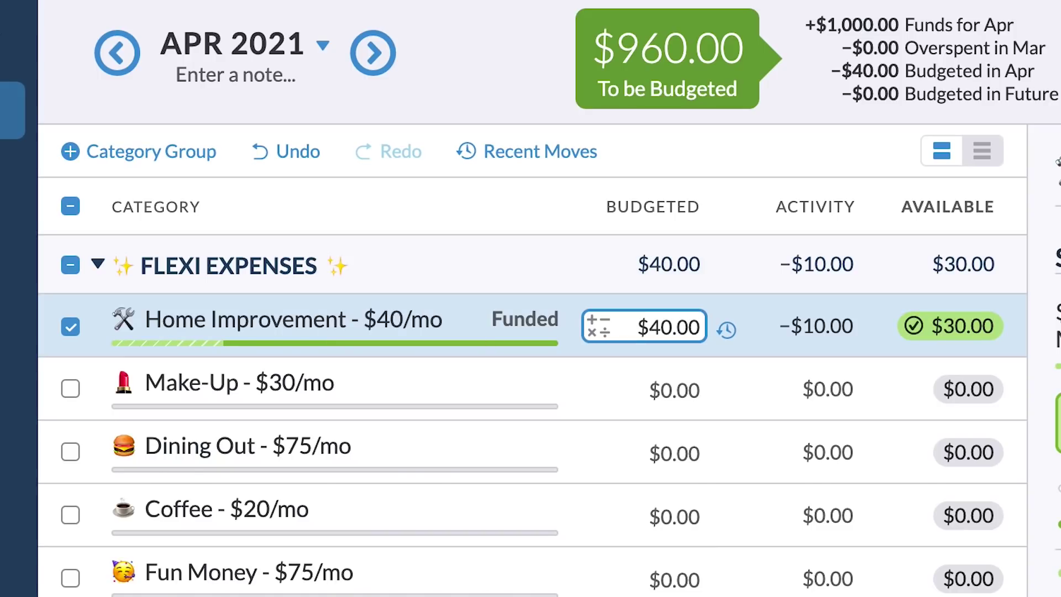
key(Return)
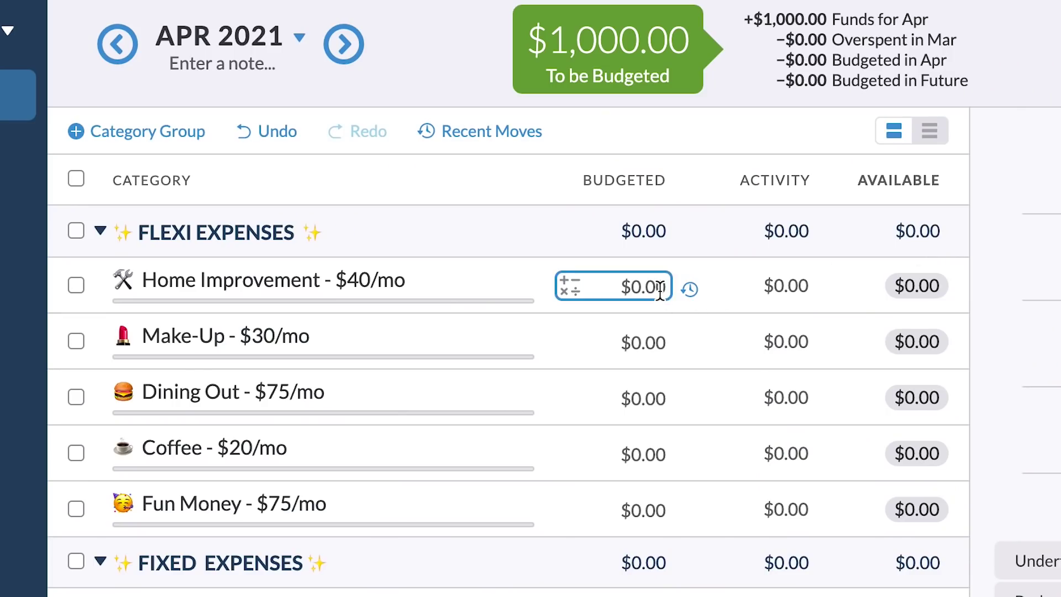
Step: Budget $40 for the Home Improvement category that has no goal
click(660, 290)
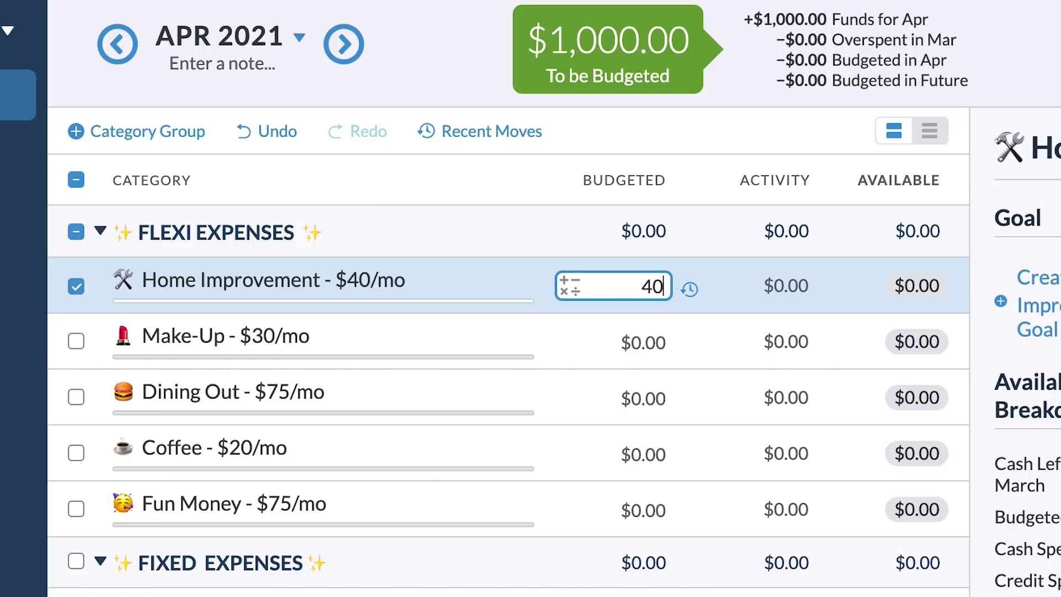
key(Return)
key(Escape)
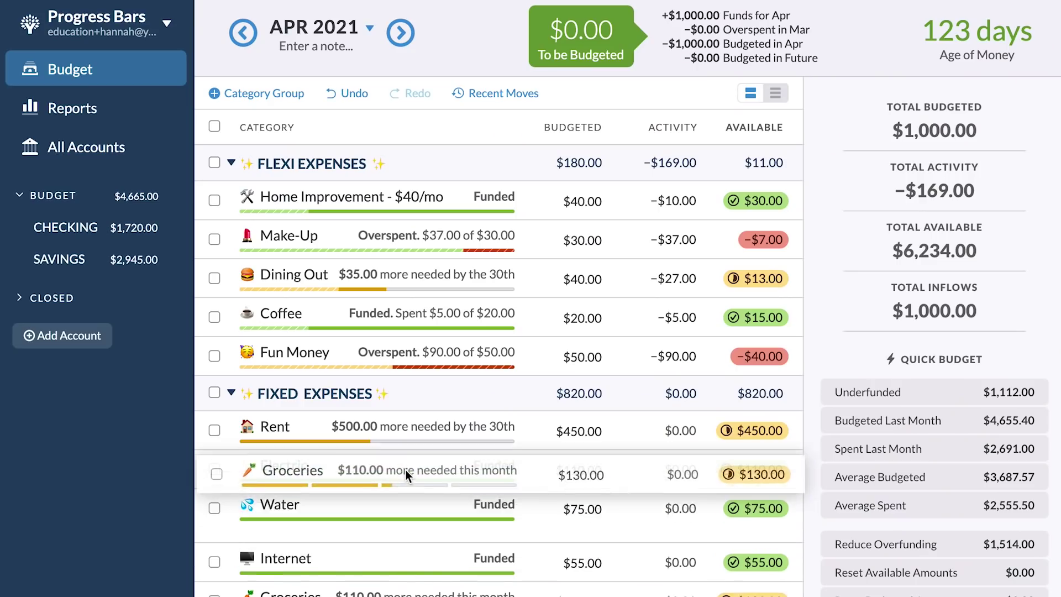
Step: Move Groceries above Rent in the FIXED EXPENSES group and cover its overspending with money from Rent
drag(406, 470, 405, 424)
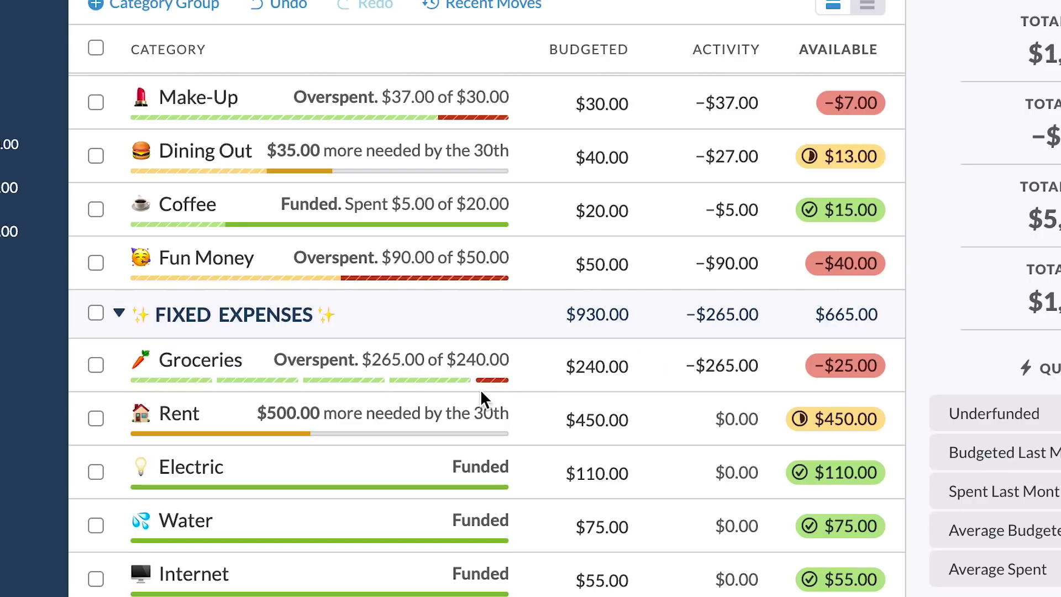
click(851, 366)
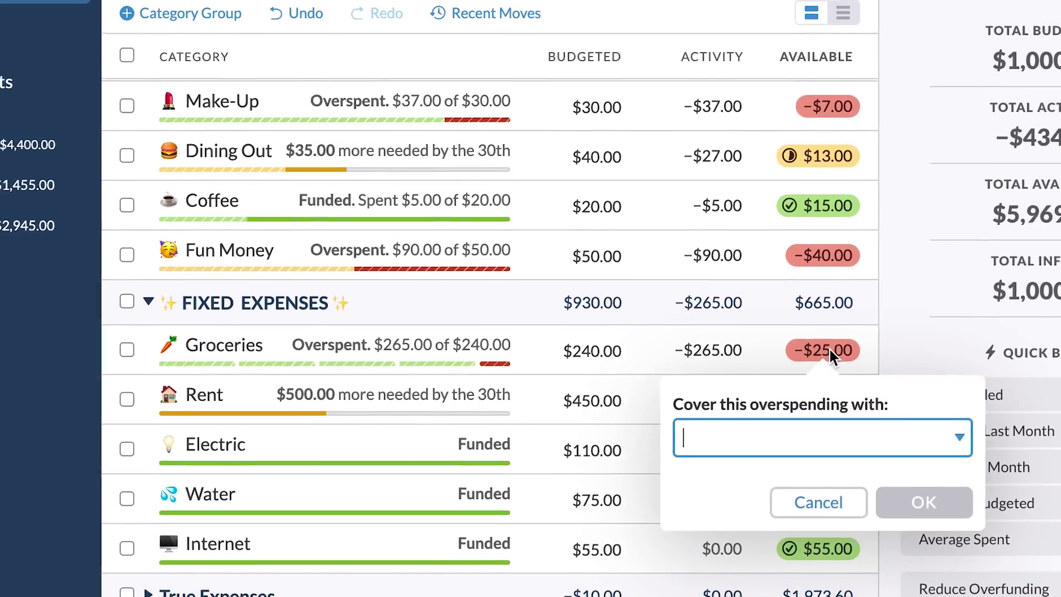
click(859, 436)
scroll(868, 586, down, 3)
click(846, 535)
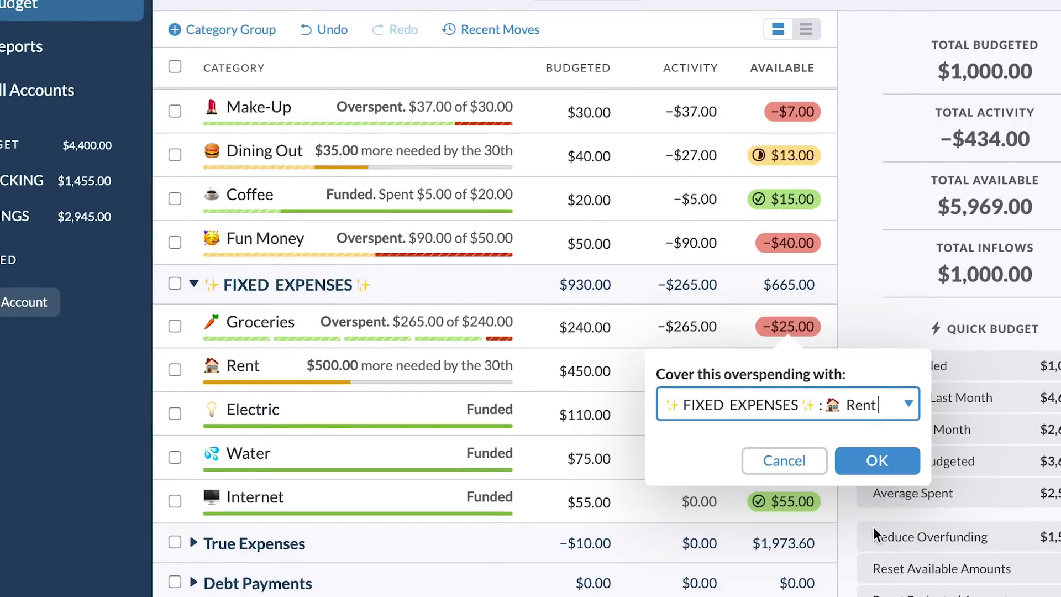
click(875, 460)
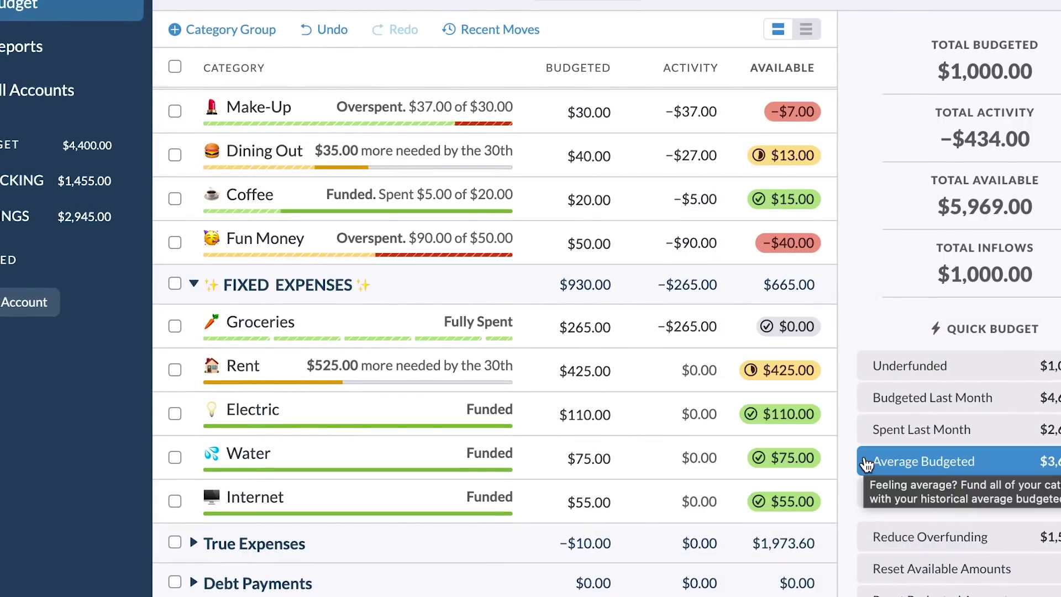